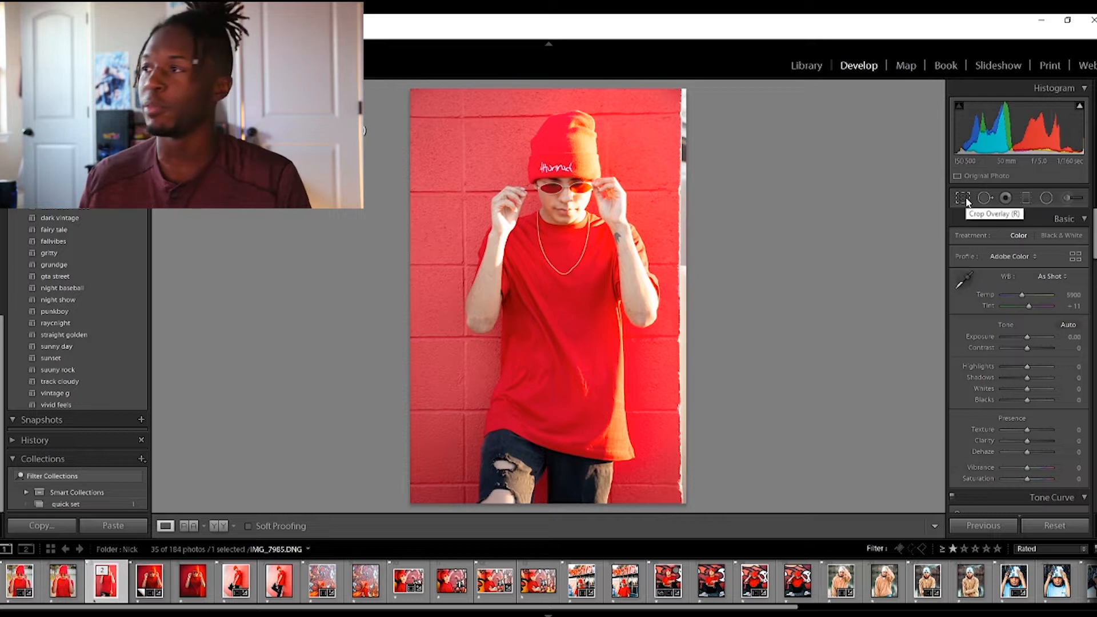
Crop the red-wall portrait to a 4 x 5 / 8 x 10 aspect, framing out the wall's outer edge and the lower jeans
left_click(966, 200)
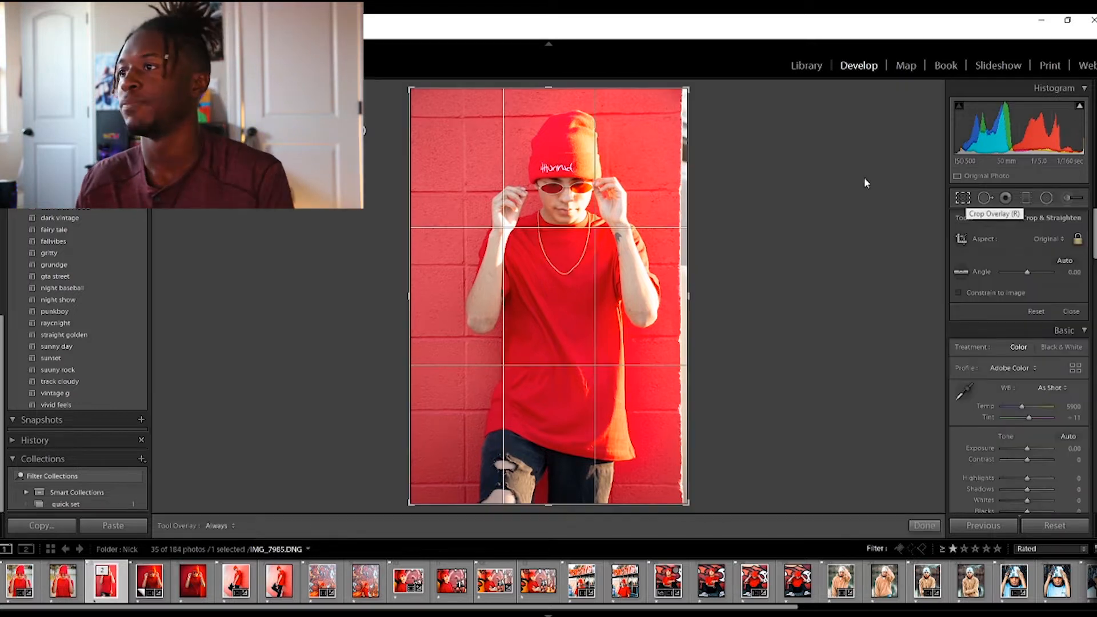
left_click(1050, 238)
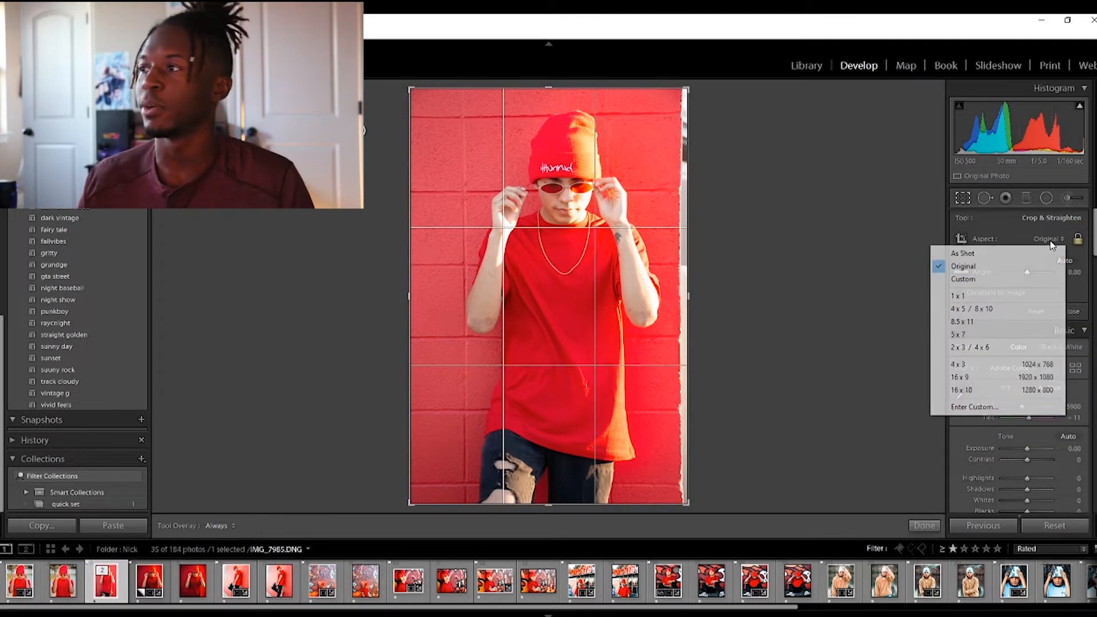
left_click(1007, 313)
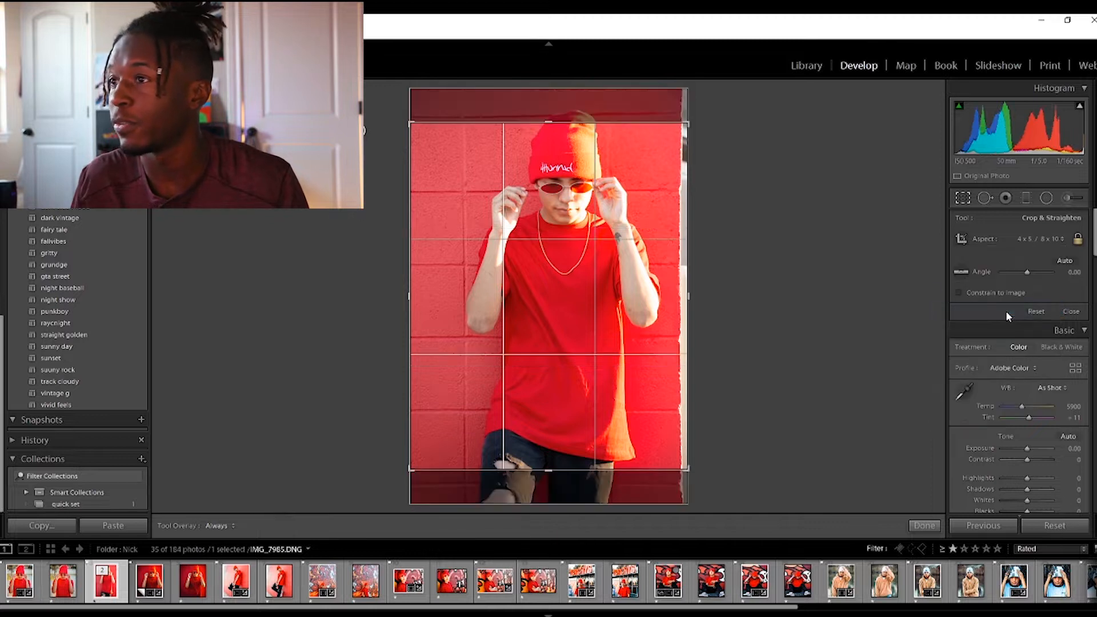
left_click_drag(680, 278, 675, 302)
left_click_drag(595, 289, 594, 296)
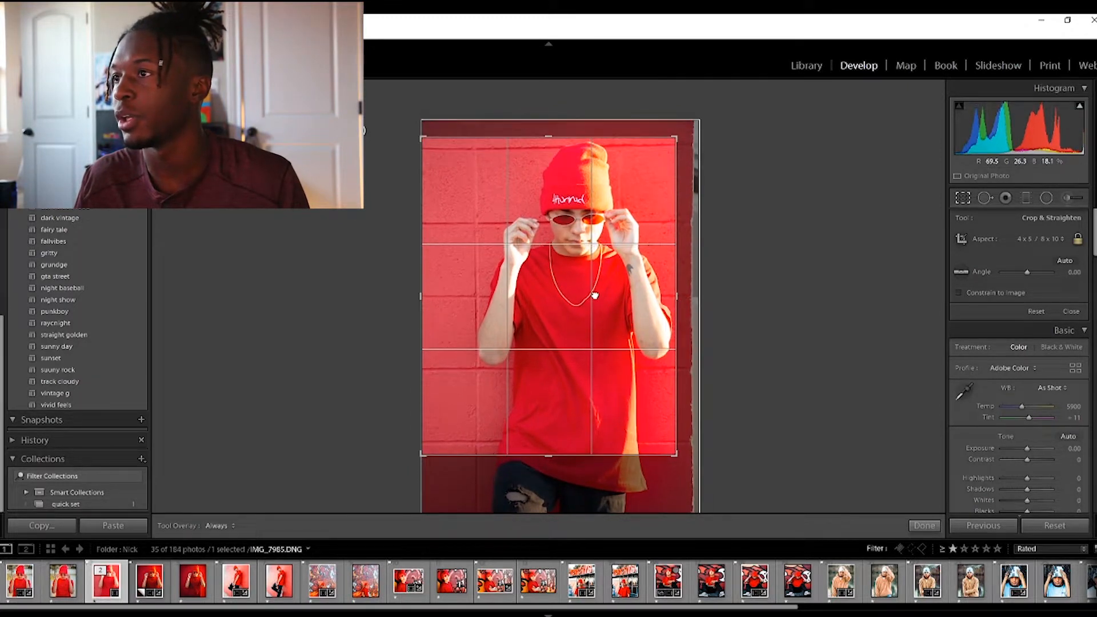
left_click(921, 525)
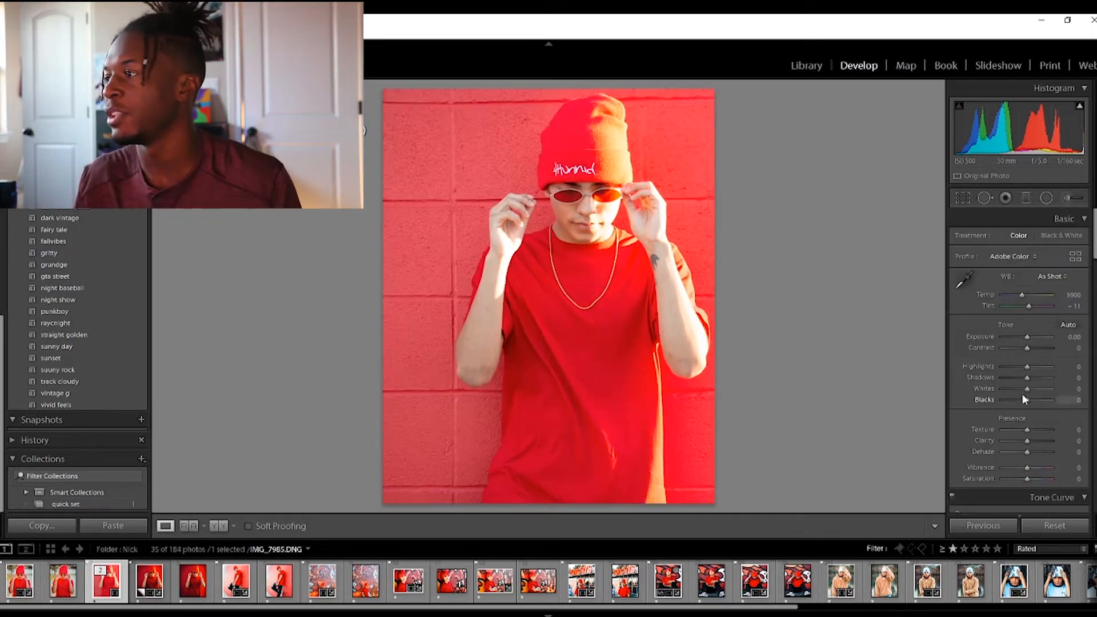
Shape the RGB tone curve with a lifted black point, a dark-end point near 9 %, and a raised upper-midtone point
scroll(1000, 382, "down", 3)
scroll(969, 372, "down", 2)
left_click(1045, 406)
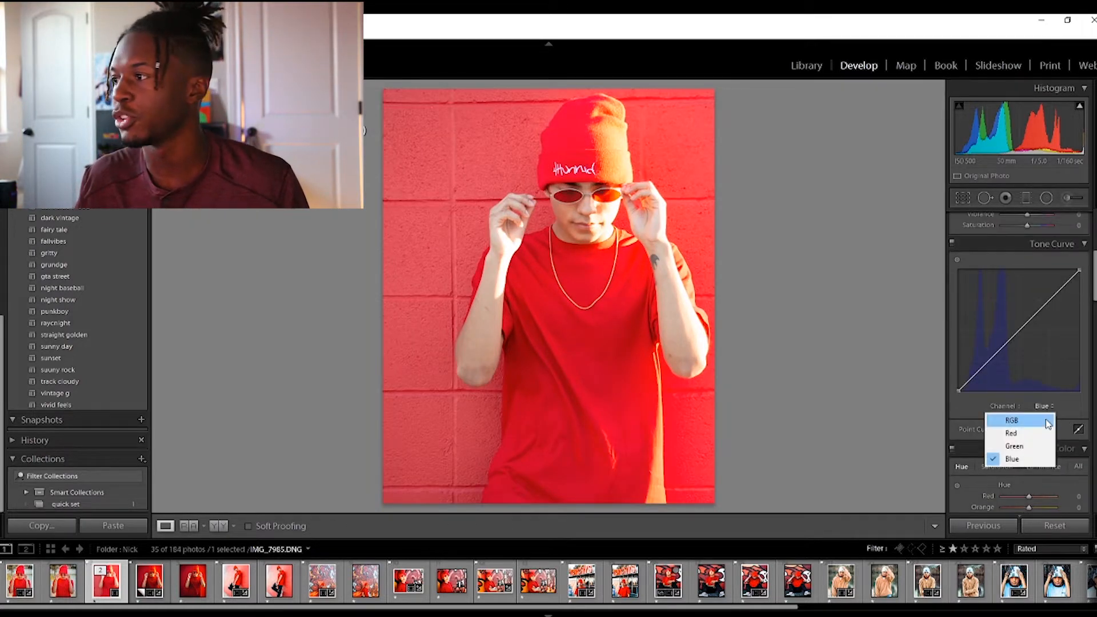
left_click(1047, 422)
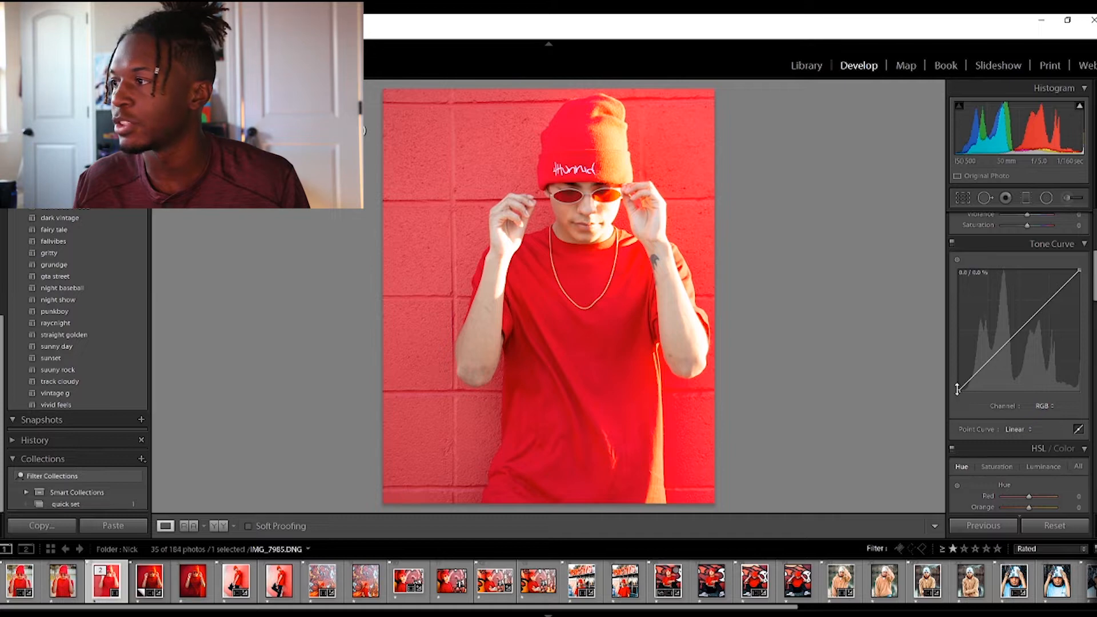
mouse_move(958, 390)
left_mouse_down()
mouse_move(951, 379)
mouse_move(968, 379)
left_mouse_up()
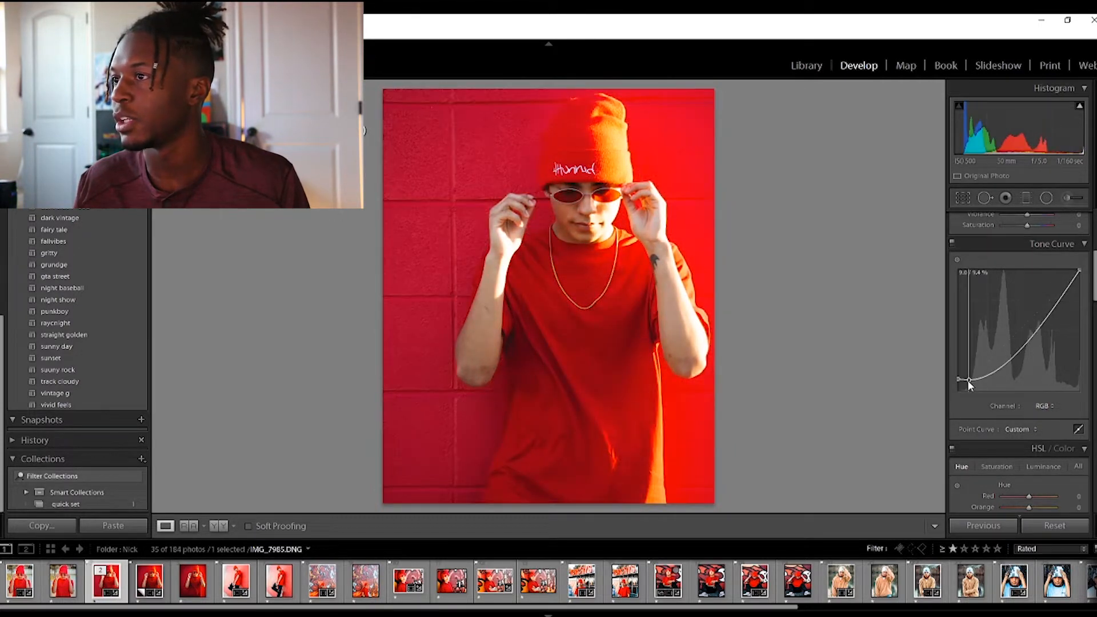
mouse_move(1035, 330)
left_mouse_down()
mouse_move(1034, 291)
mouse_move(1035, 320)
left_mouse_up()
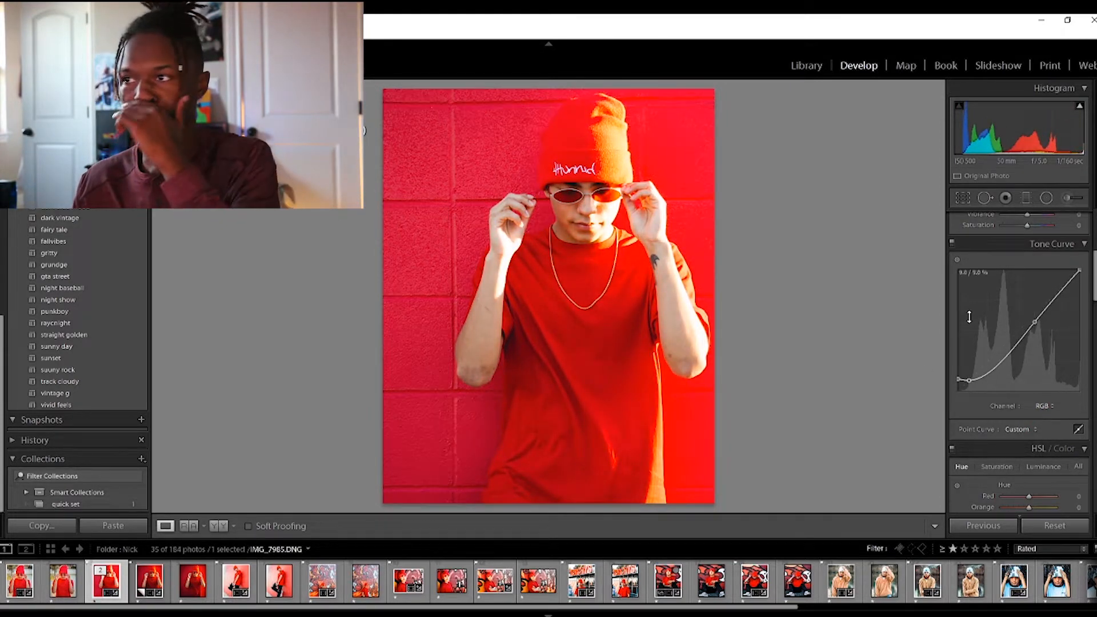
Set the portrait's contrast to +38, exposure to -0.60 and highlights to -45
scroll(996, 283, "up", 5)
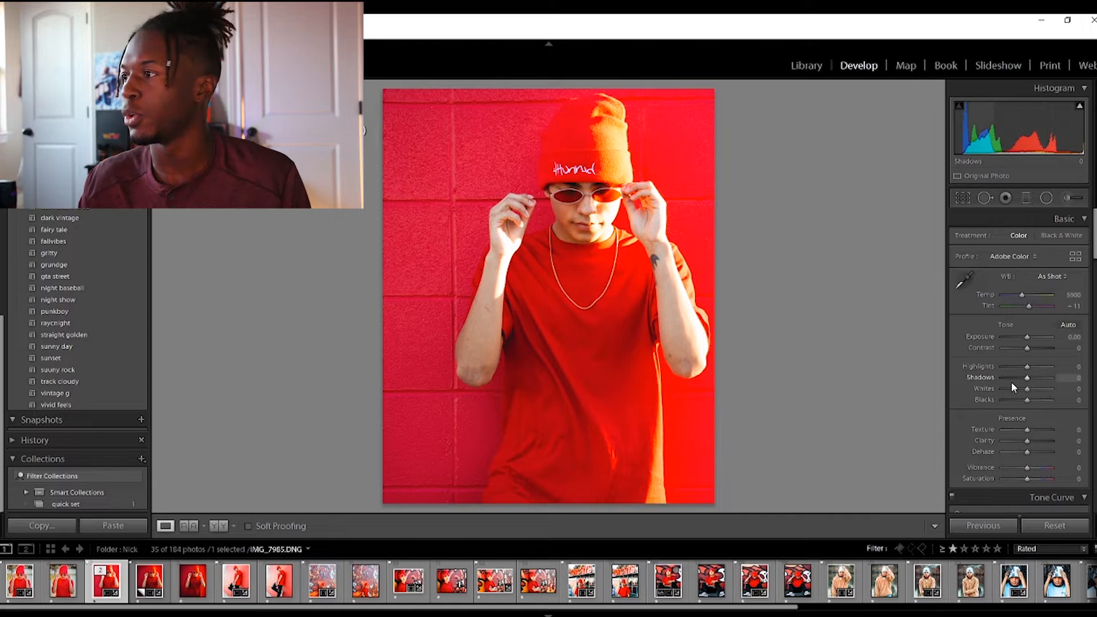
left_click_drag(1024, 369, 1037, 346)
scroll(1026, 426, "down", 5)
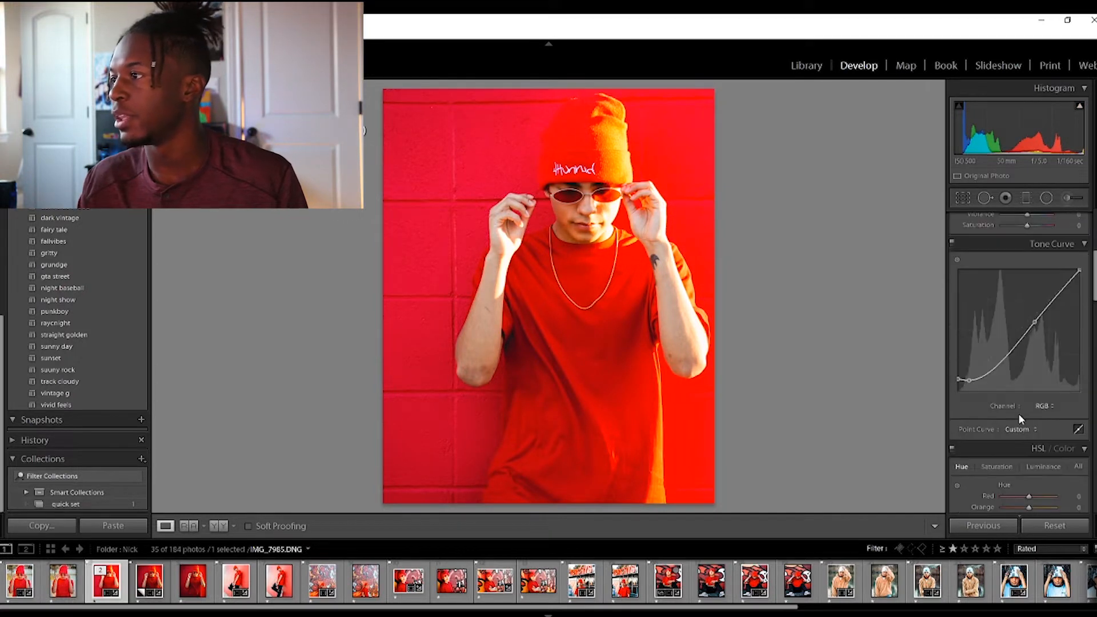
scroll(992, 331, "up", 5)
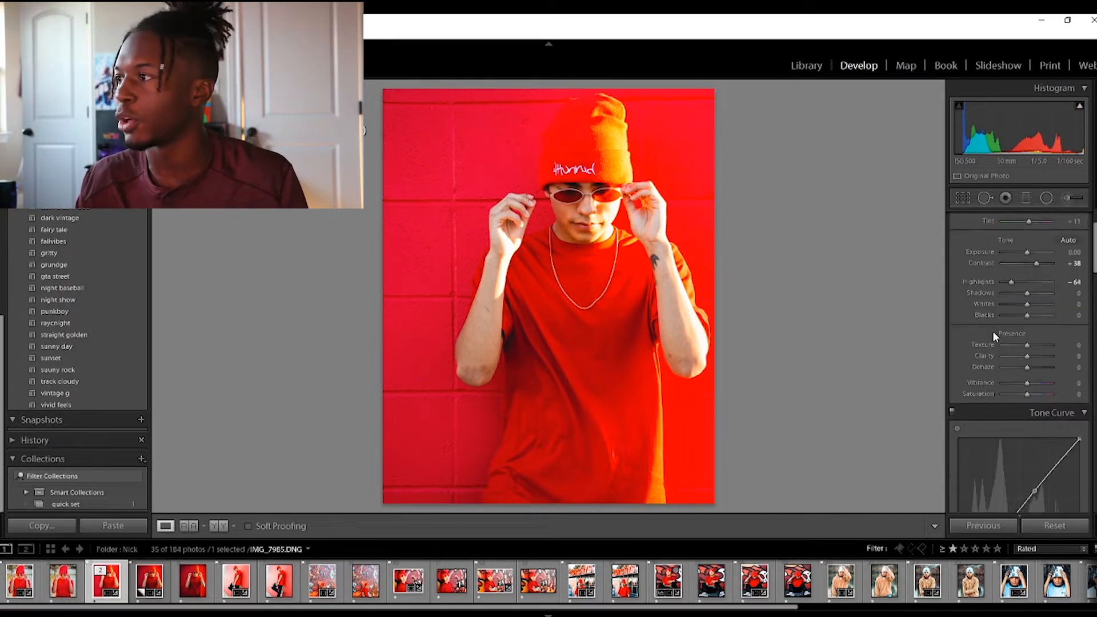
left_click_drag(1025, 341, 1025, 342)
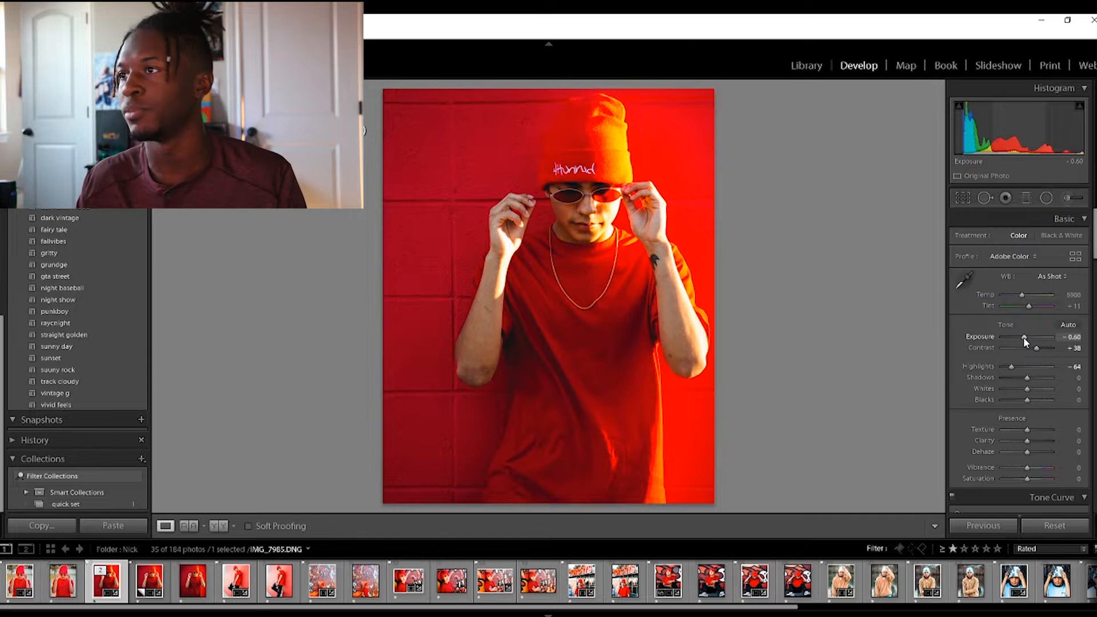
left_click_drag(1011, 366, 1019, 366)
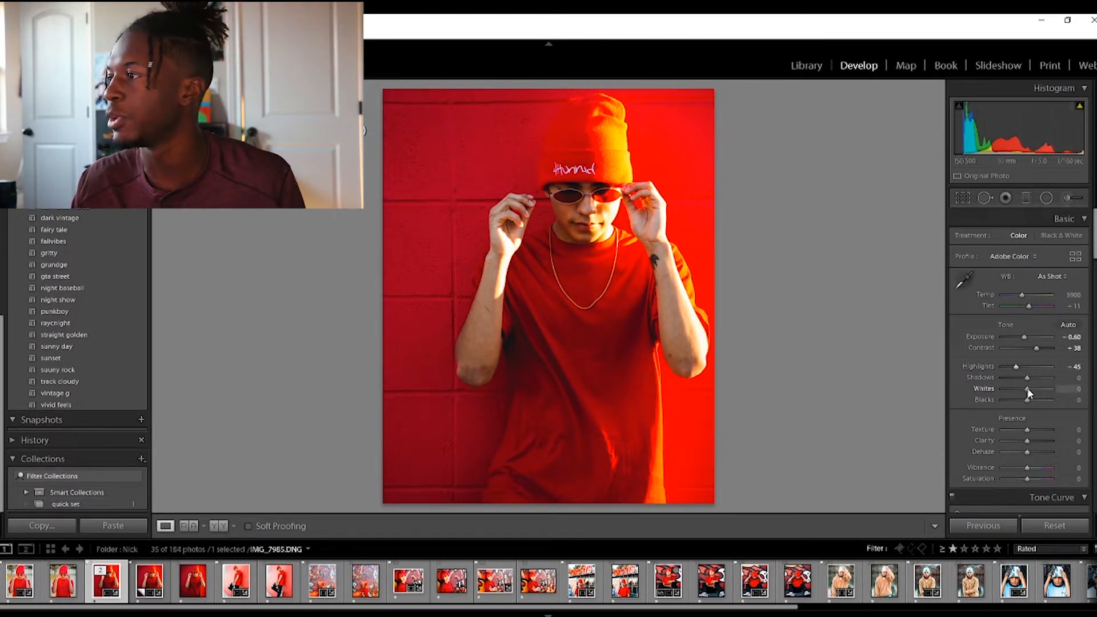
Set clarity to +71, blacks to +36 and whites to -24
left_click_drag(1025, 441, 1046, 440)
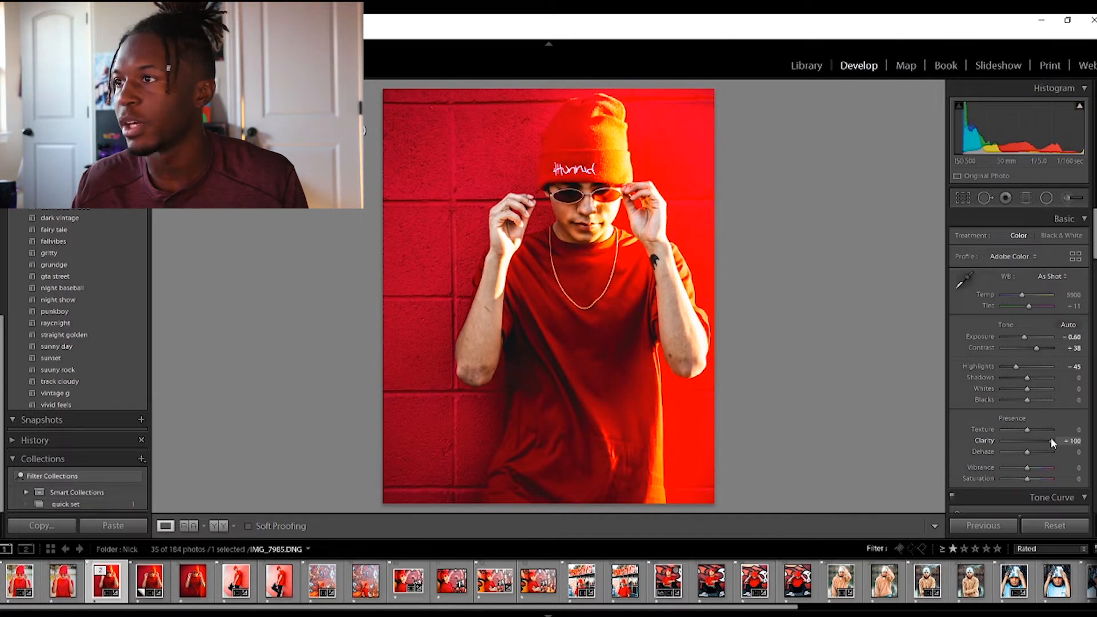
left_click_drag(1048, 441, 1042, 440)
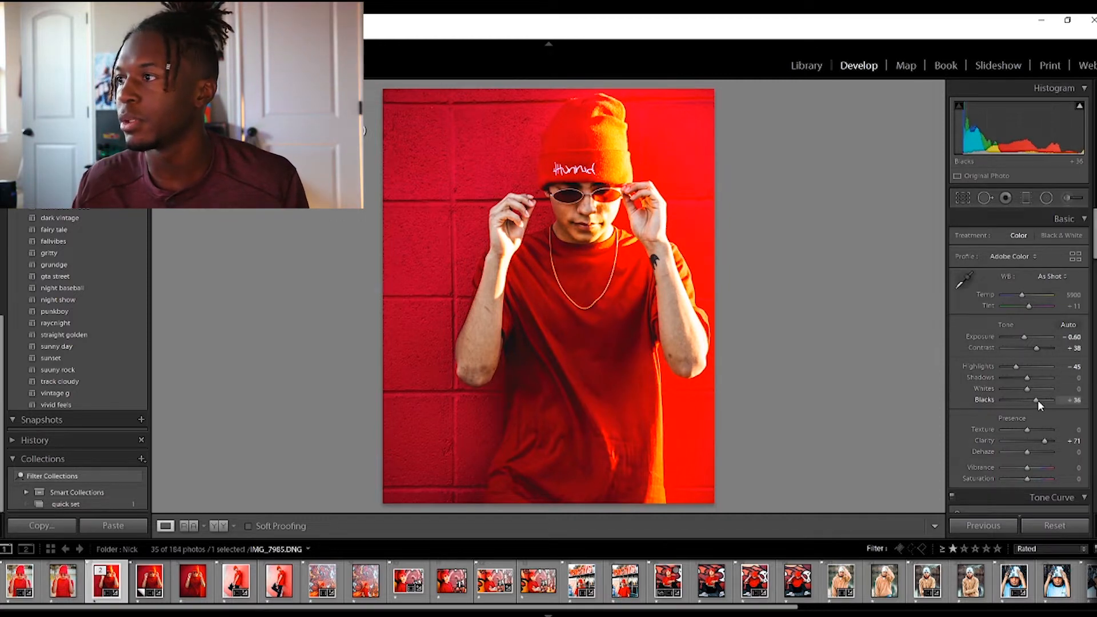
left_click_drag(1027, 389, 1020, 392)
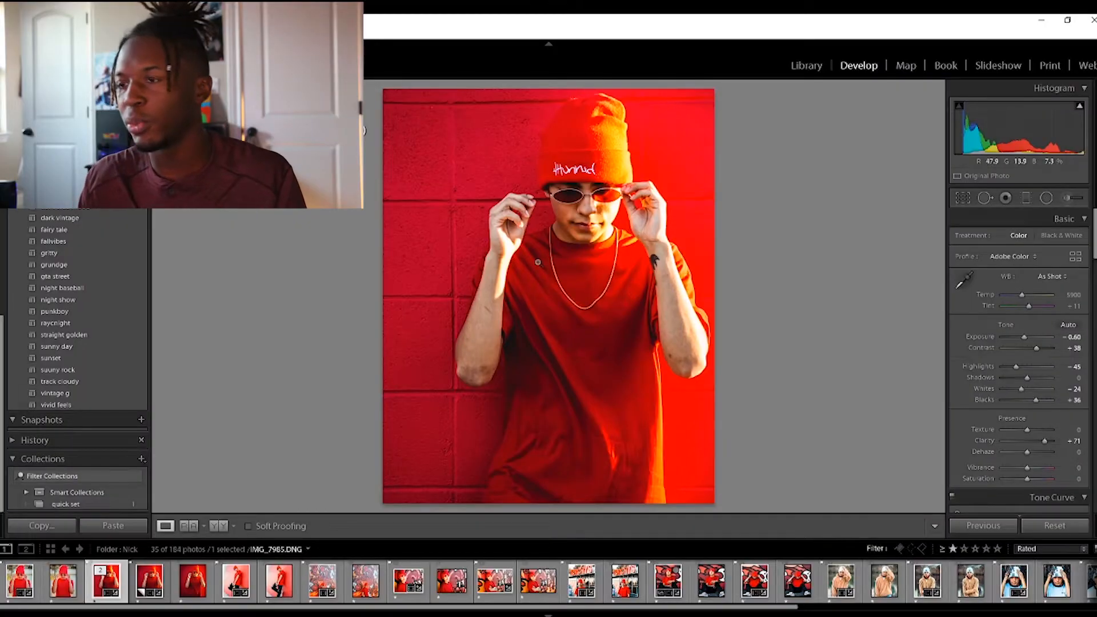
Turn on chromatic aberration removal and lens profile corrections for the red-wall portrait
scroll(998, 430, "down", 10)
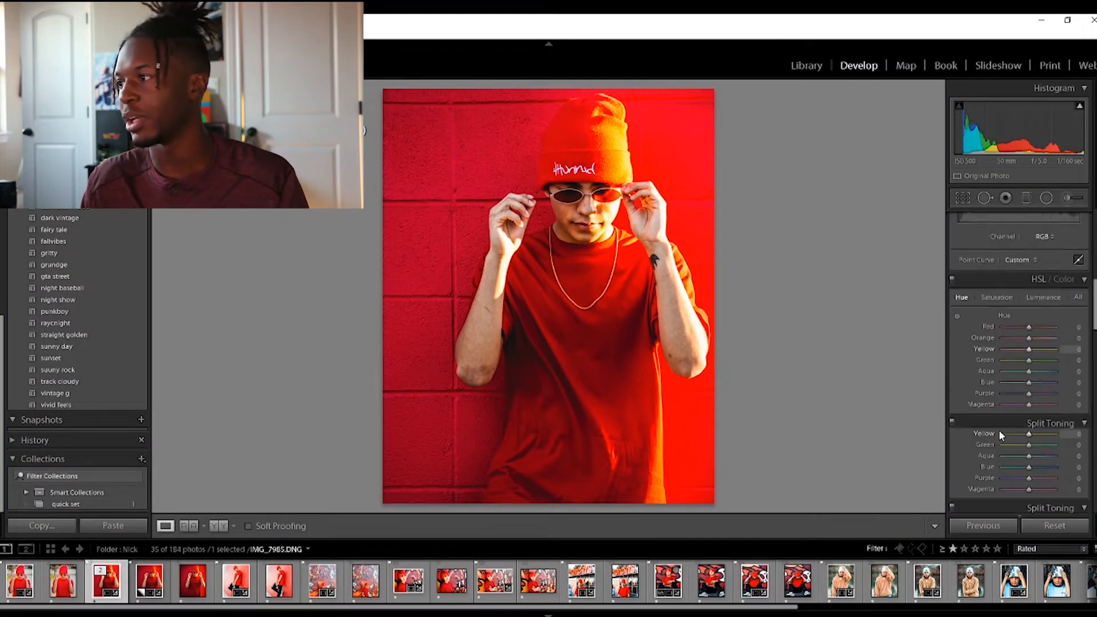
scroll(998, 430, "down", 5)
left_click(985, 437)
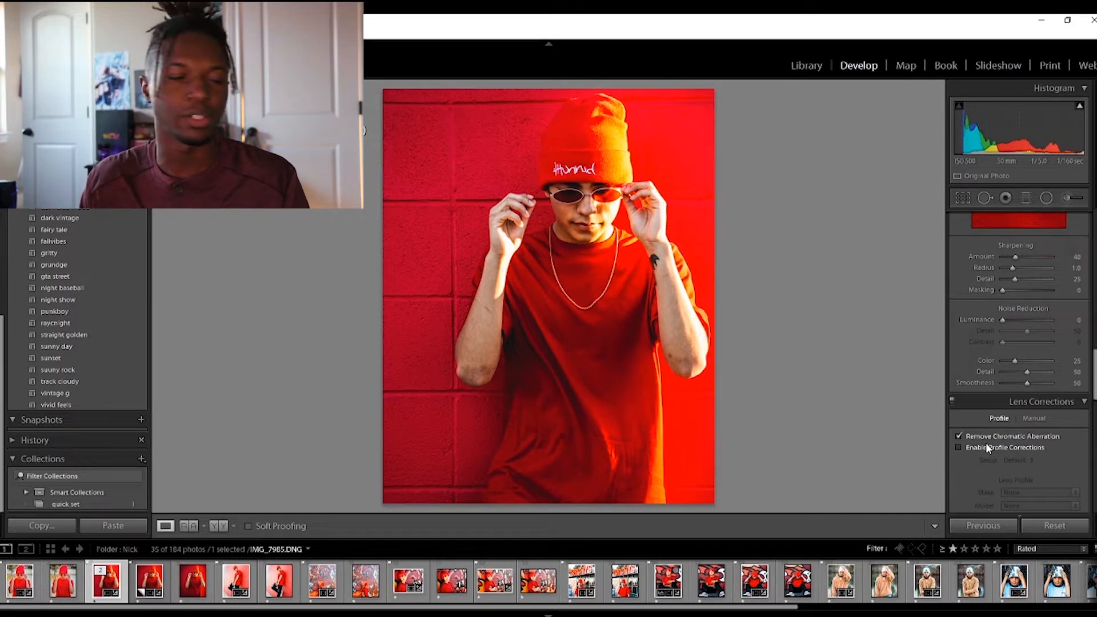
left_click(986, 446)
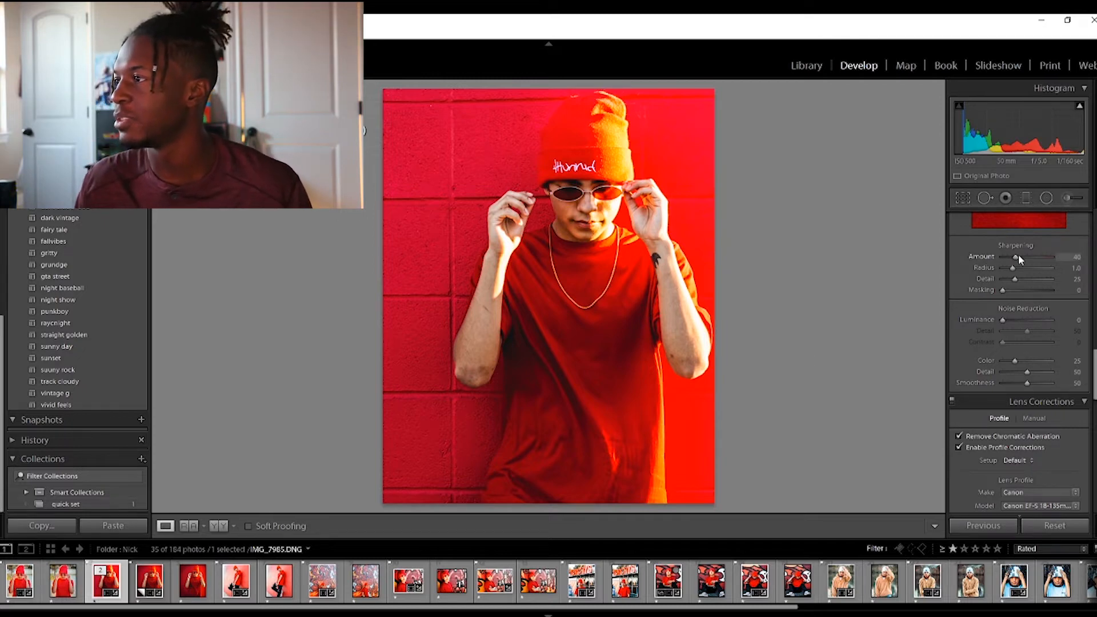
Set the post-crop vignetting amount to -24 and compare the result with the before view
scroll(1026, 385, "down", 10)
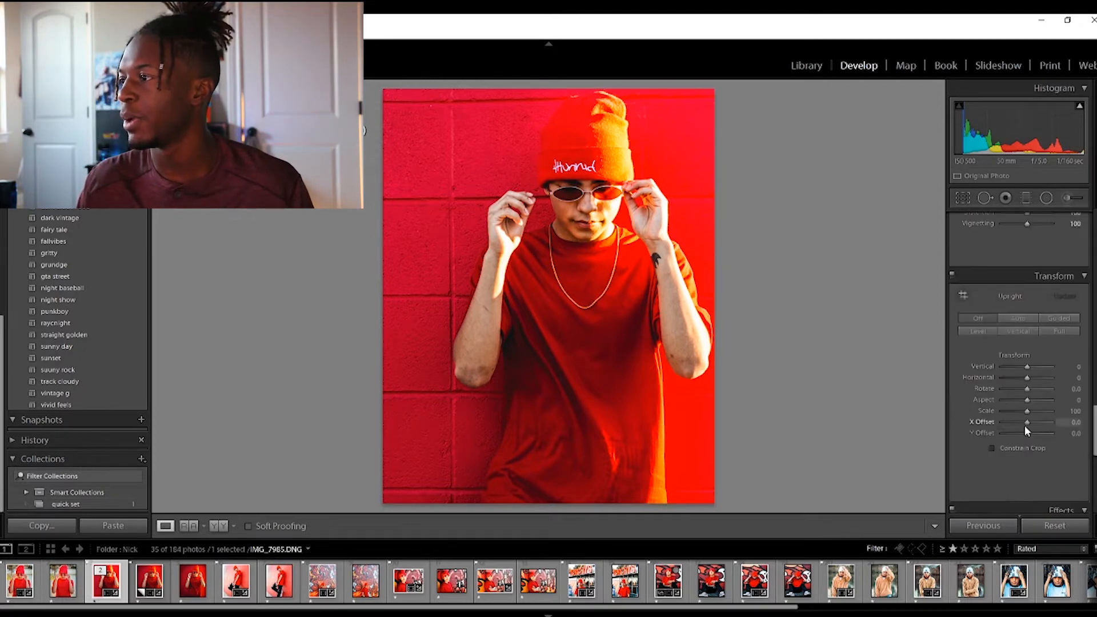
scroll(1023, 434, "down", 5)
left_click_drag(1029, 382, 1024, 382)
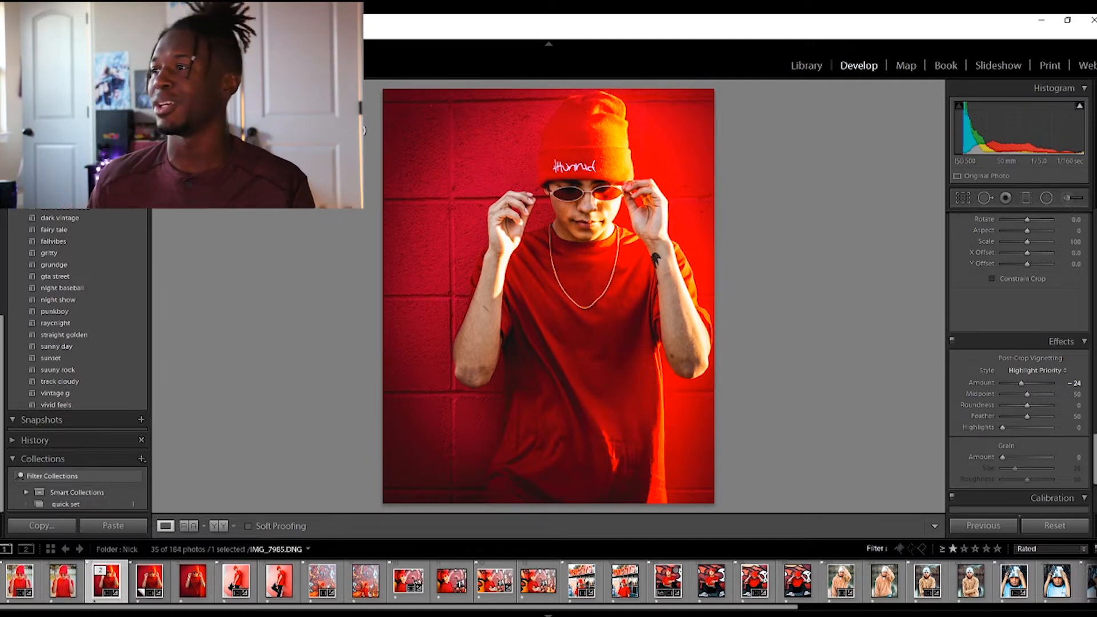
scroll(1005, 352, "up", 5)
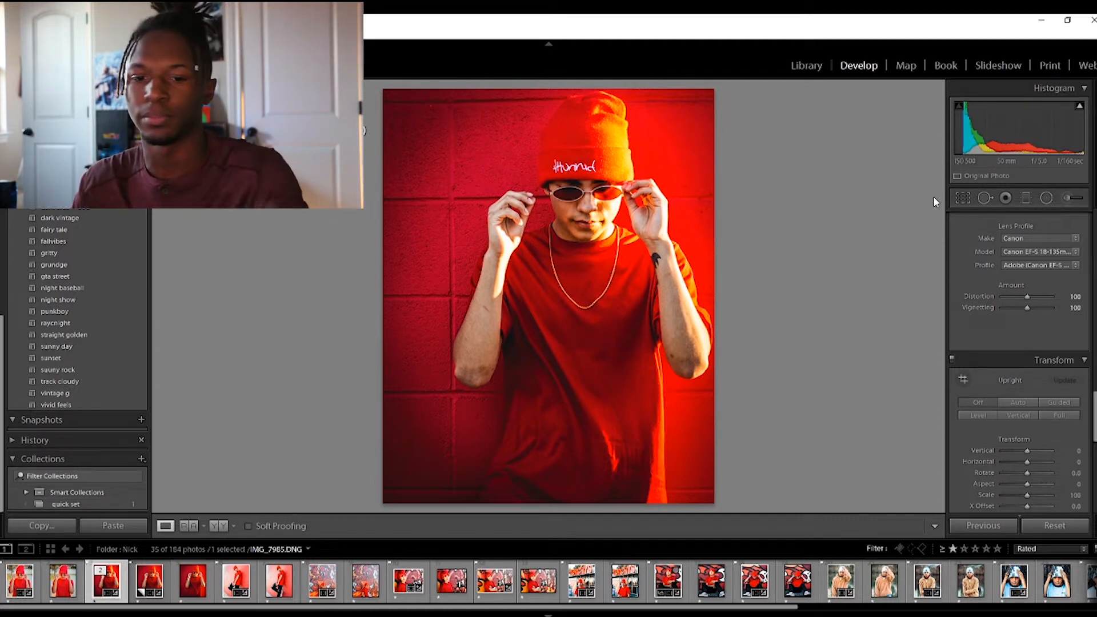
key("backslash")
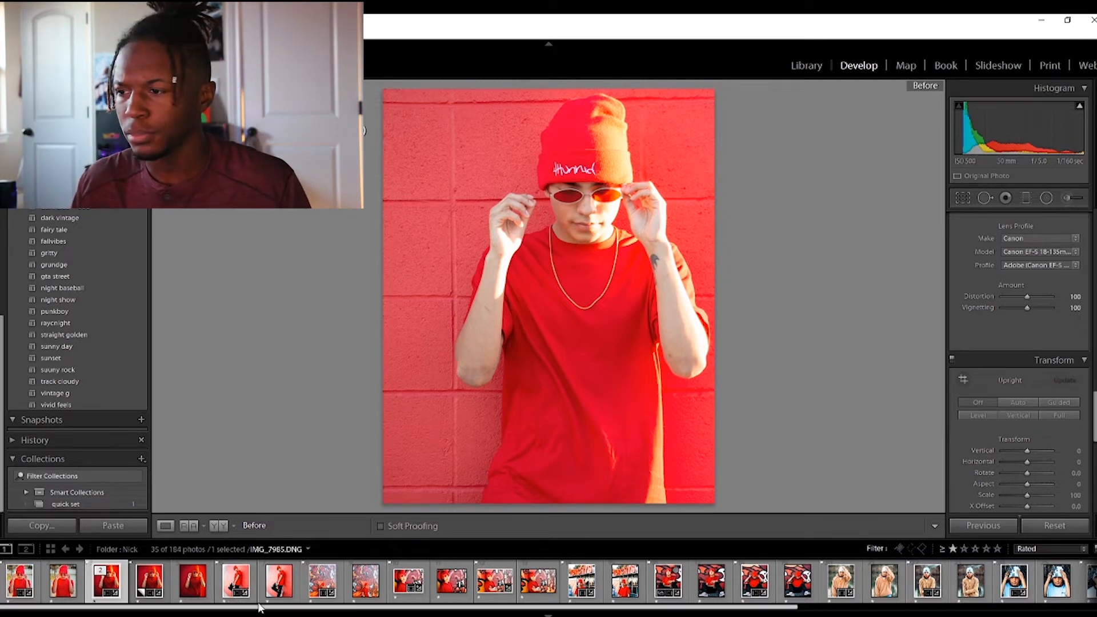
Open the beanie portrait IMG_8102.DNG and crop it to 4 x 5 / 8 x 10, trimming off the area above the beanie
left_click_drag(255, 610, 552, 611)
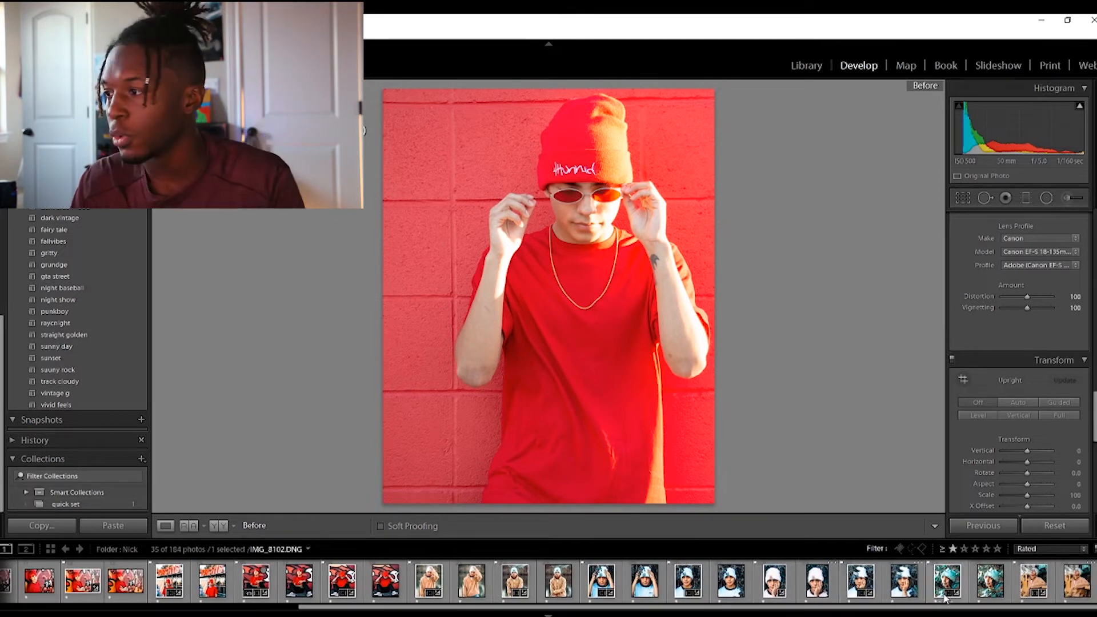
left_click(982, 588)
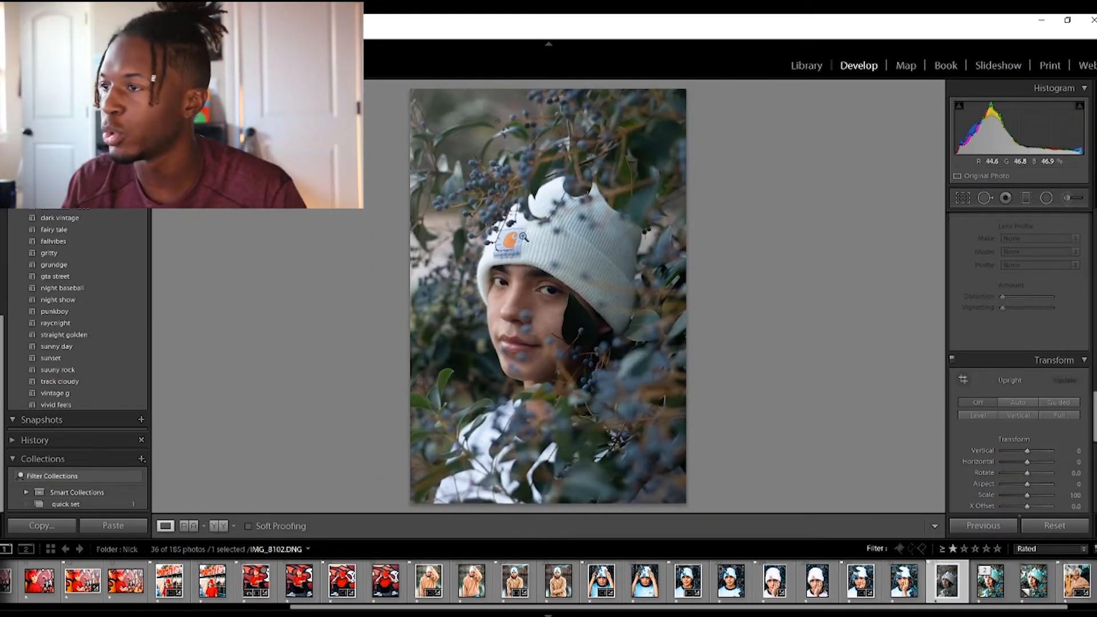
left_click(962, 197)
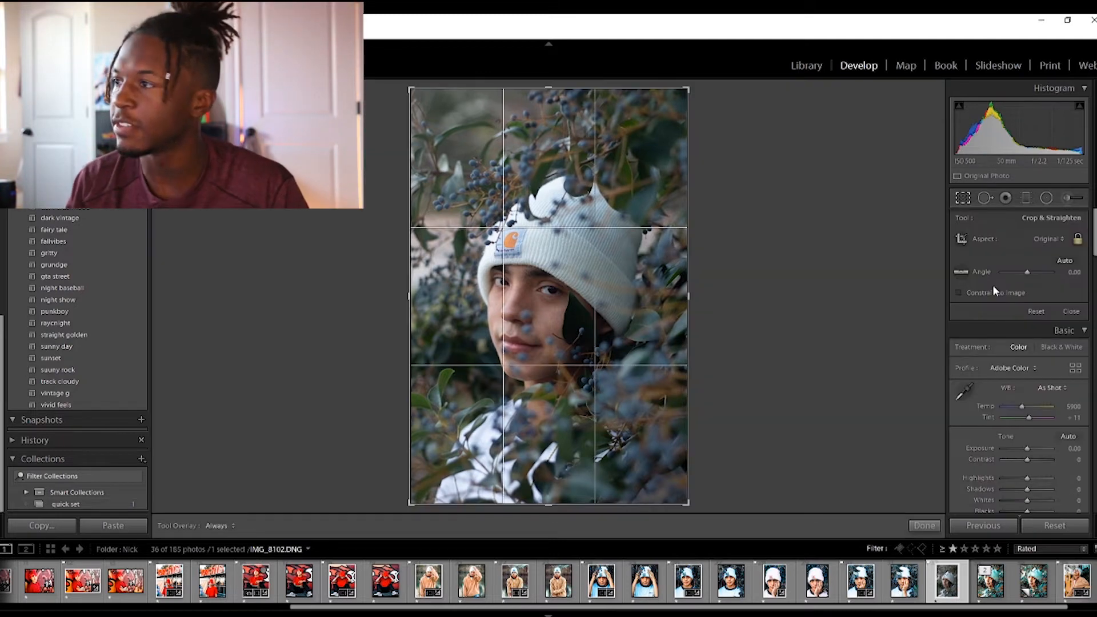
left_click(1048, 239)
left_click(1029, 310)
left_click_drag(554, 367, 568, 330)
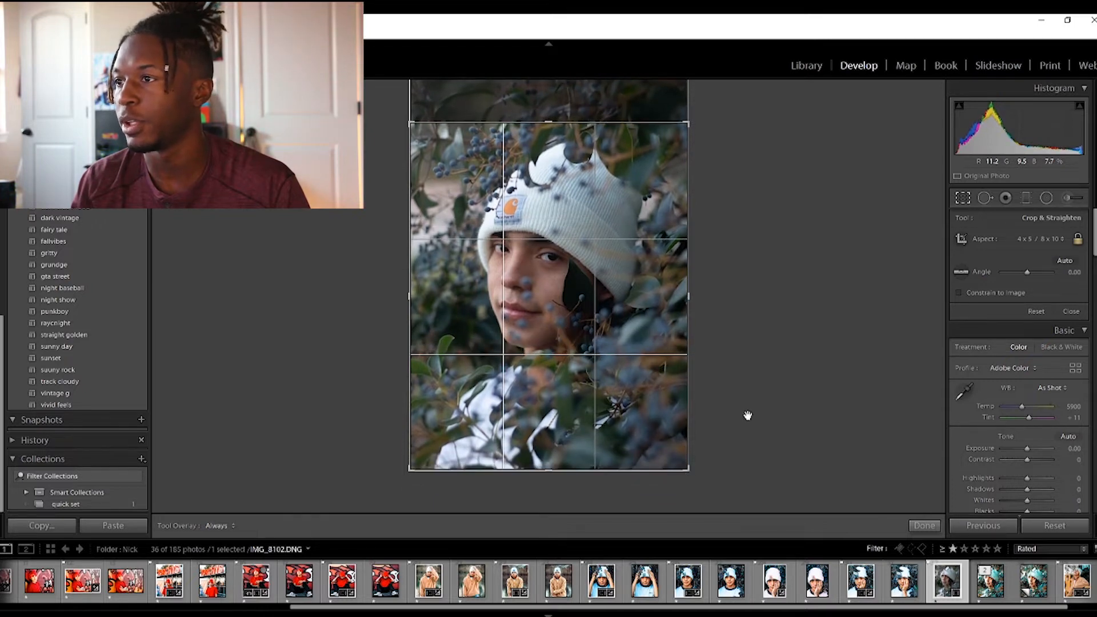
left_click(923, 525)
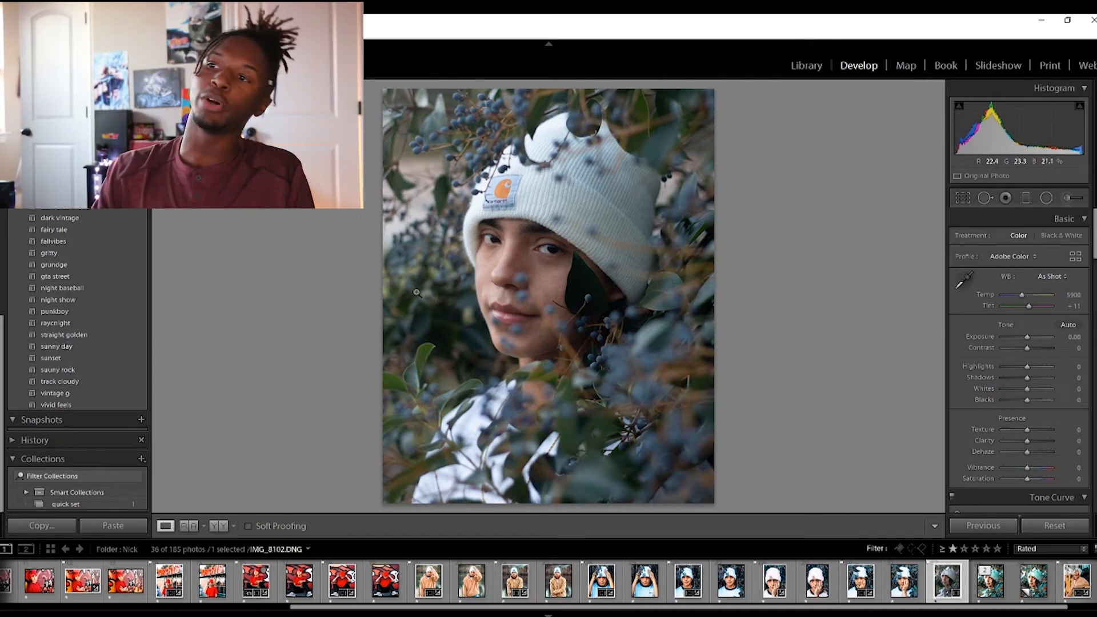
Shape the beanie portrait's RGB tone curve with a lifted black point, an anchored dark end and strongly raised upper midtones
scroll(1012, 430, "down", 5)
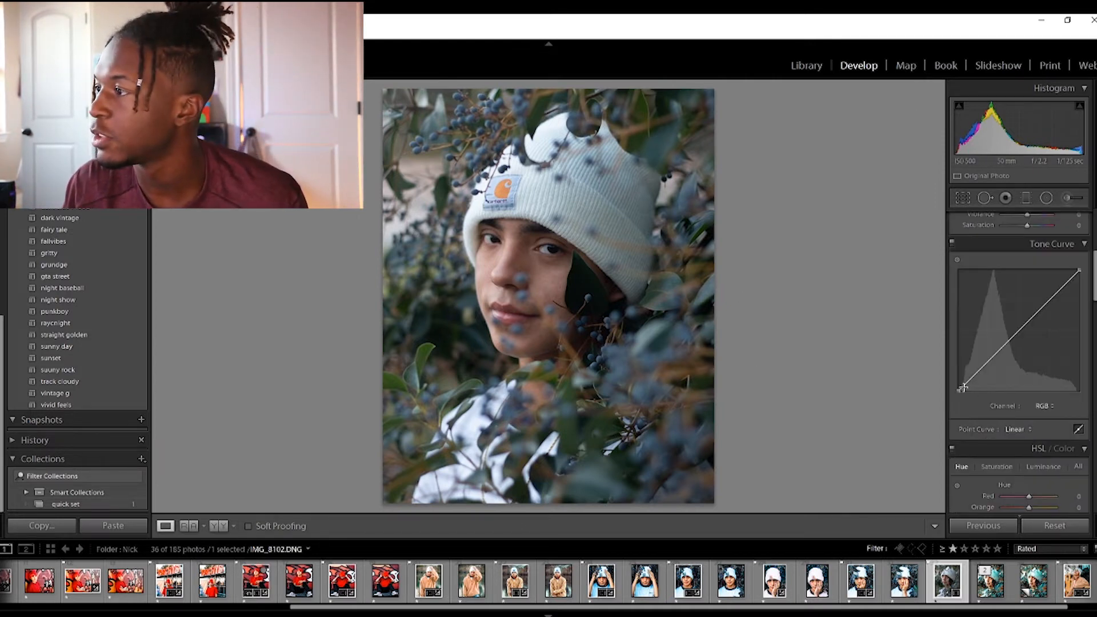
left_click_drag(957, 392, 969, 382)
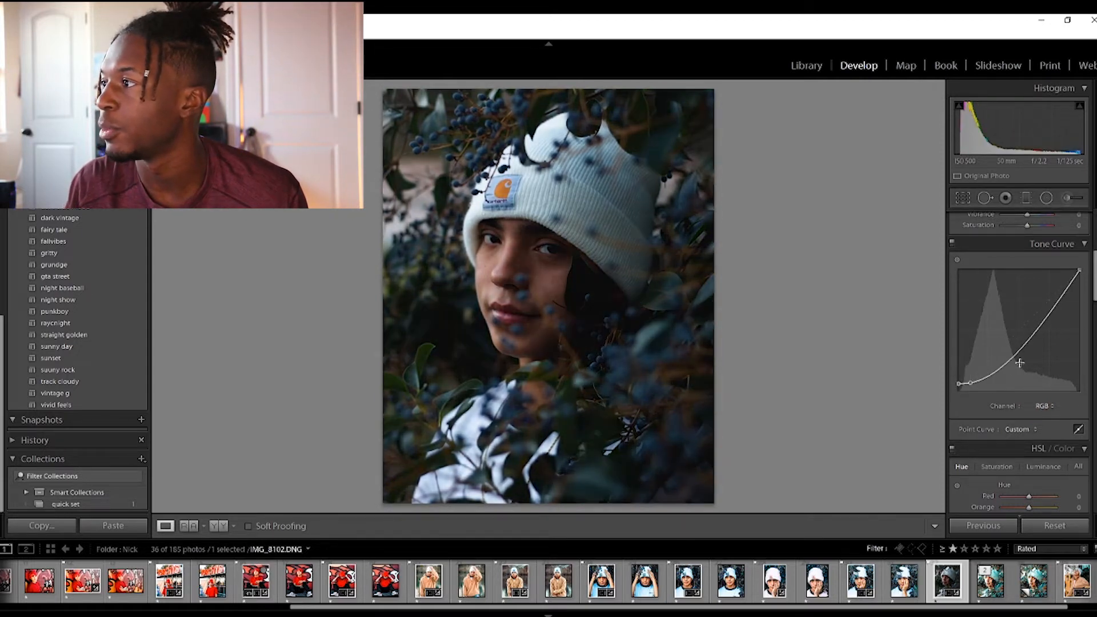
left_click_drag(1034, 340, 1032, 302)
Set the beanie portrait's contrast to +43, shadows to +33, blacks to +55 and clarity to +38
scroll(973, 320, "up", 5)
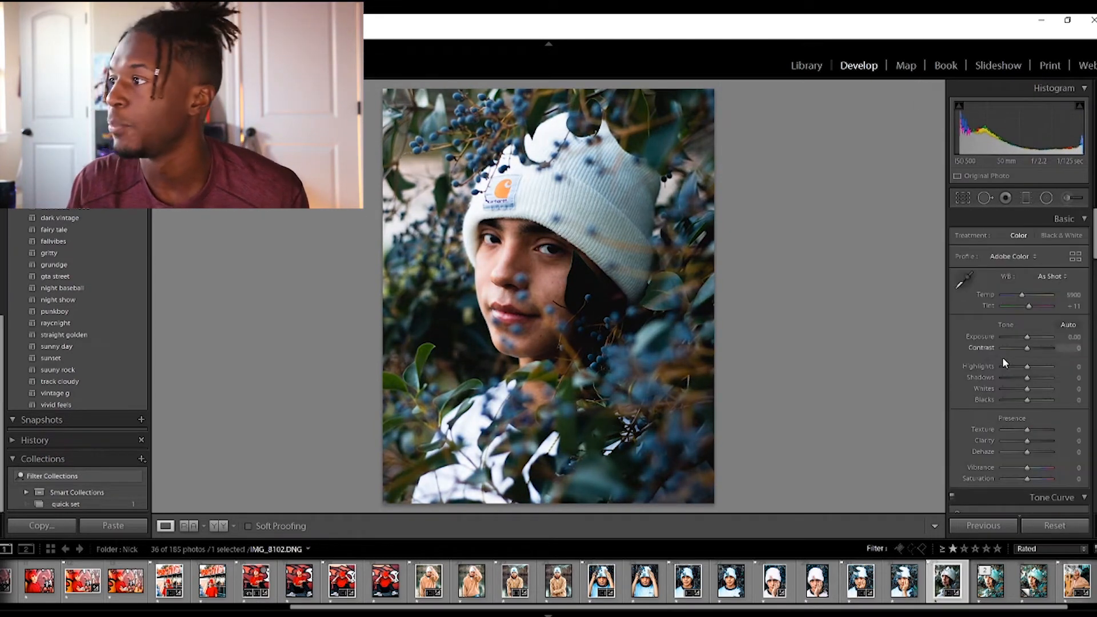
left_click_drag(1026, 399, 1037, 349)
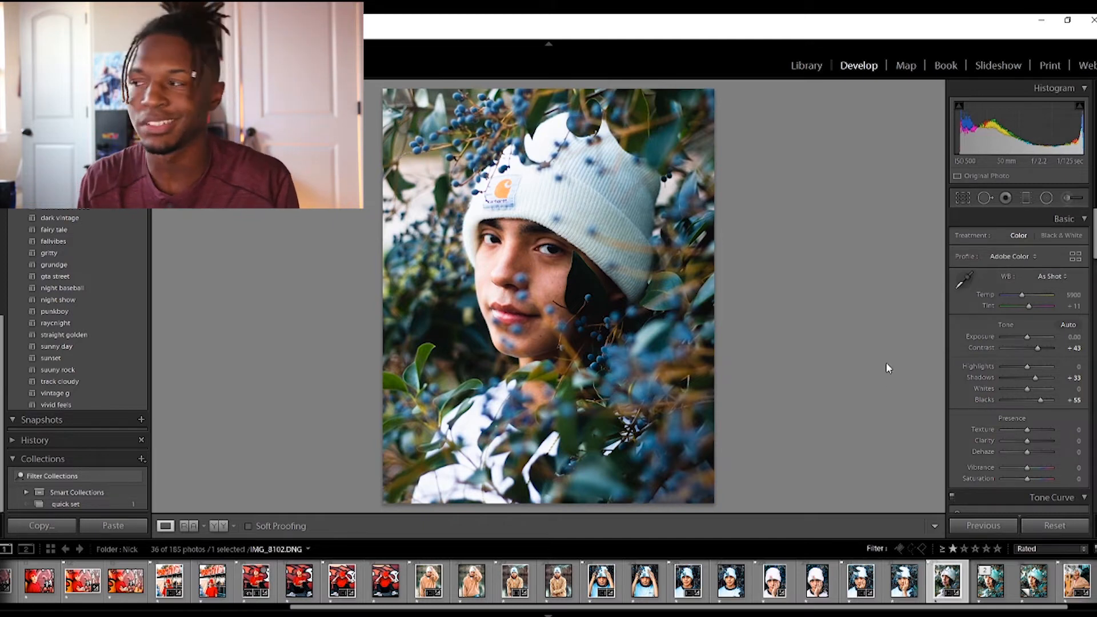
left_click_drag(1027, 441, 1041, 443)
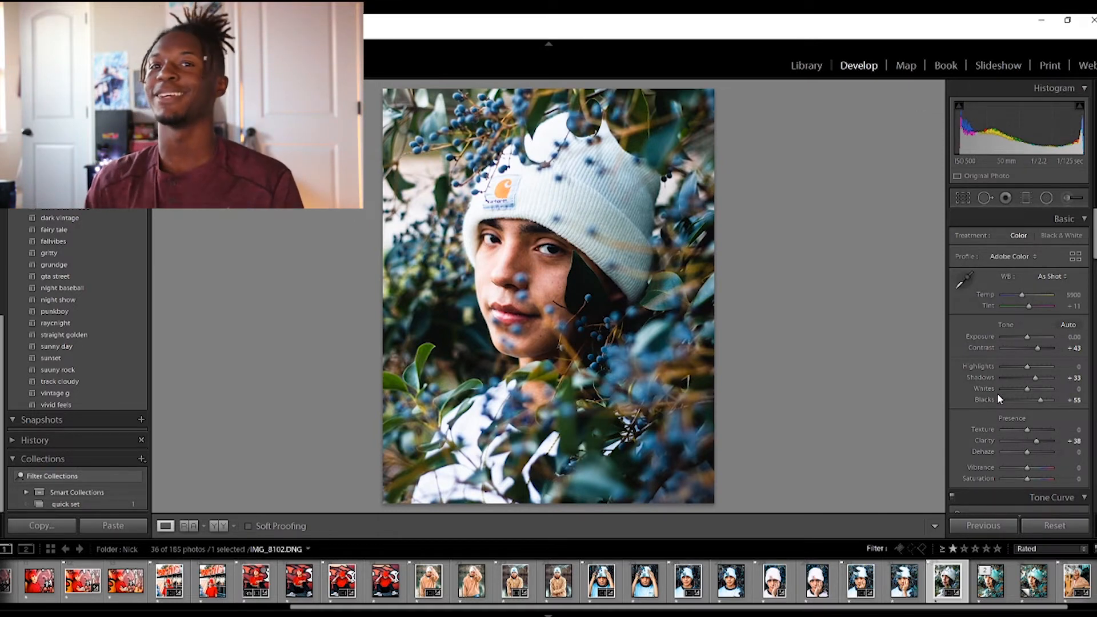
Set the beanie portrait's calibration hues to -40 for blue primary, +95 for green primary and +55 for red primary
scroll(998, 395, "down", 15)
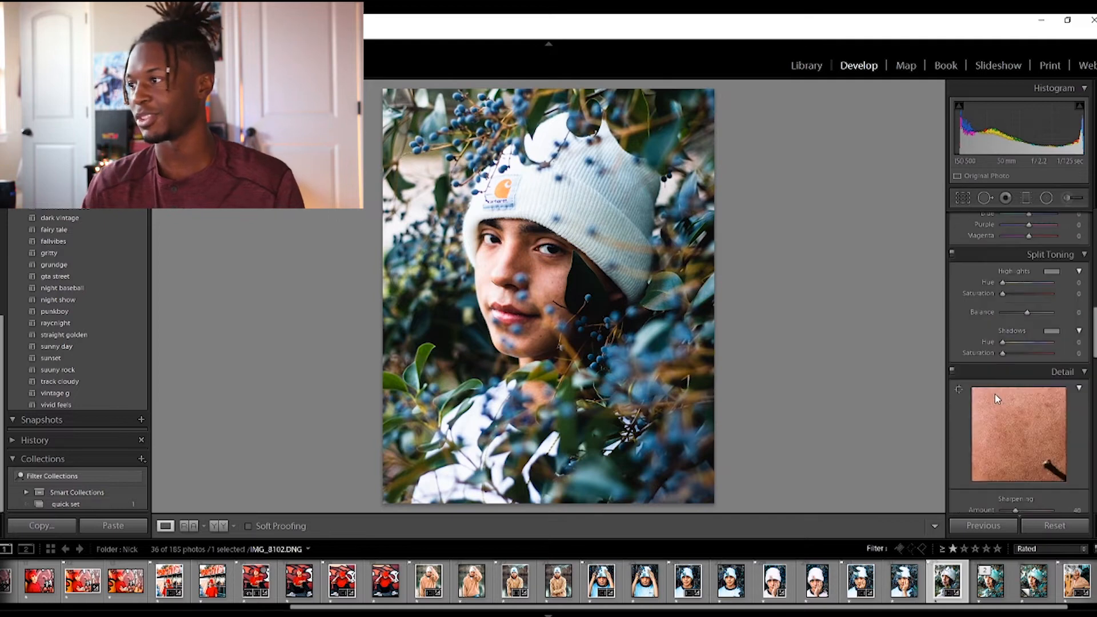
scroll(995, 393, "down", 5)
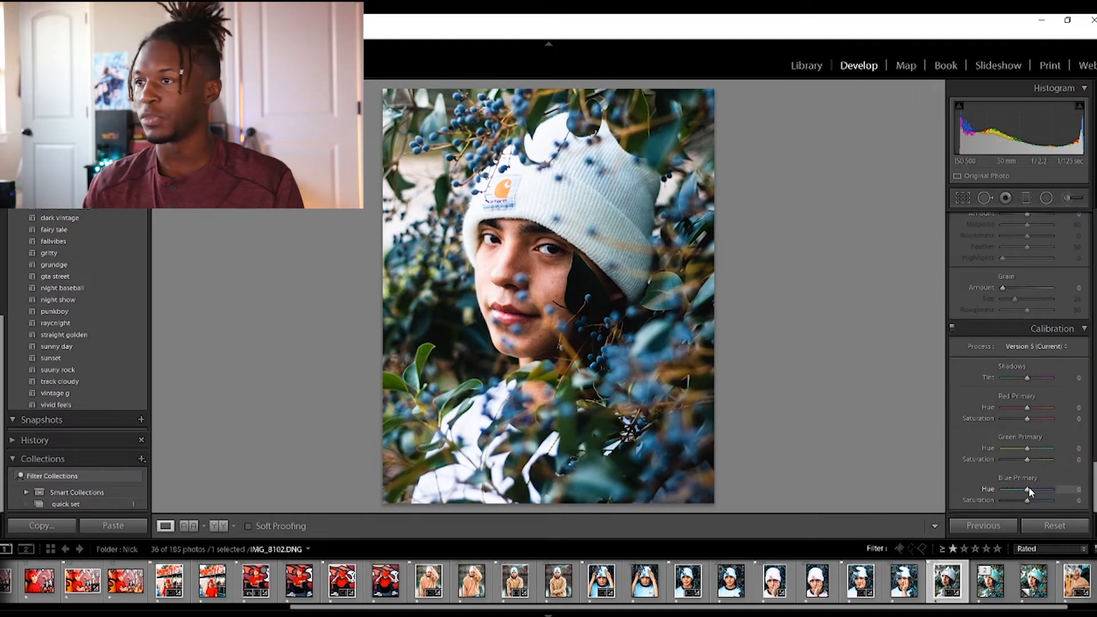
left_click_drag(1024, 486, 1016, 492)
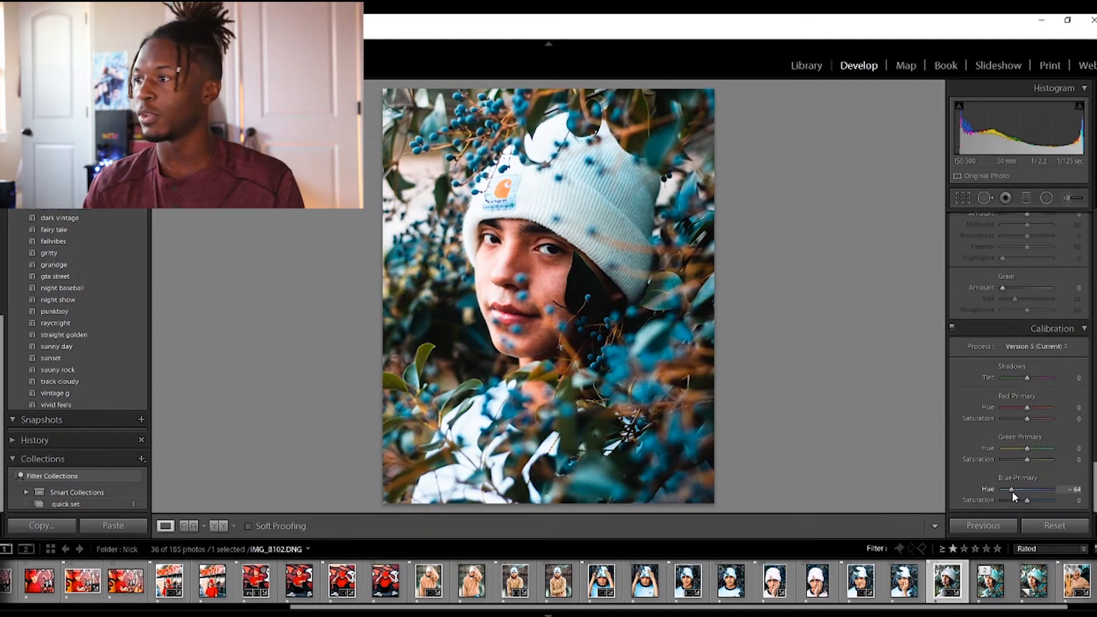
left_click_drag(1026, 450, 1050, 450)
mouse_move(1032, 409)
left_mouse_down()
mouse_move(1044, 408)
mouse_move(1033, 408)
left_mouse_up()
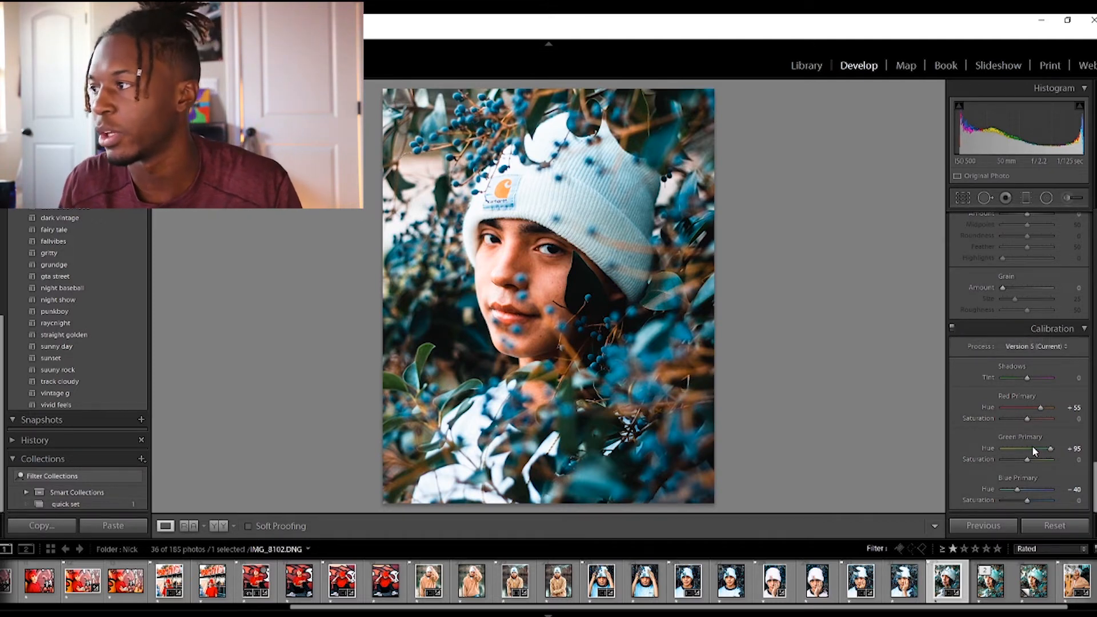
Toggle the calibration adjustments off and on repeatedly to compare the beanie portrait with and without them
left_click(952, 329)
left_click(952, 329)
left_click(952, 329)
left_click(952, 329)
left_click(952, 329)
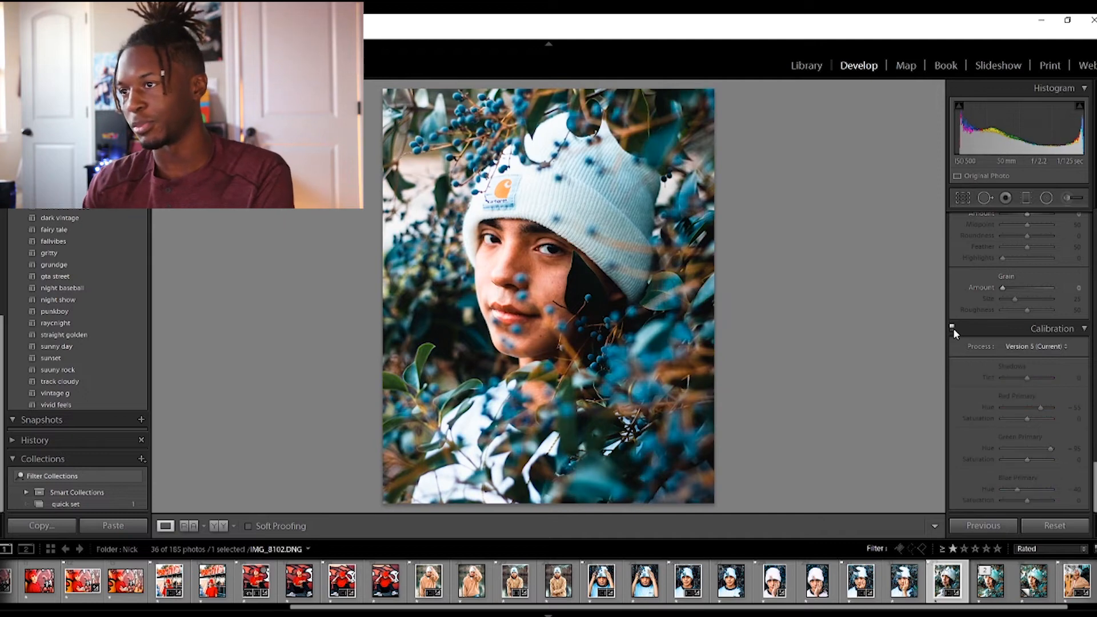
left_click(952, 329)
left_click(952, 329)
left_click(952, 329)
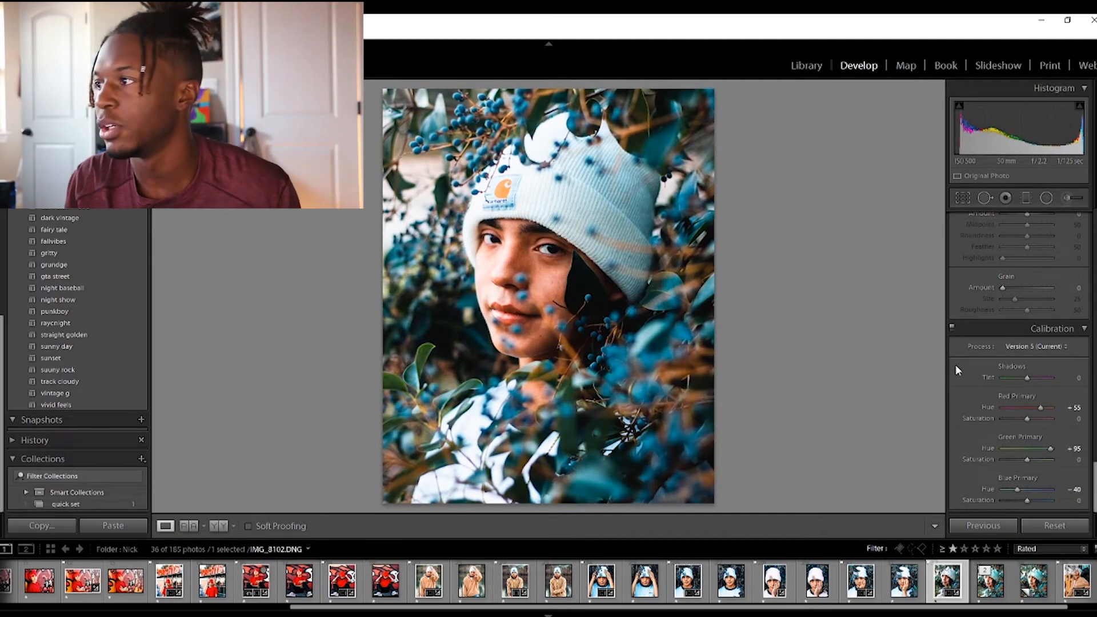
Raise the beanie portrait's shadows to +74 in the basic tone adjustments
scroll(984, 349, "up", 15)
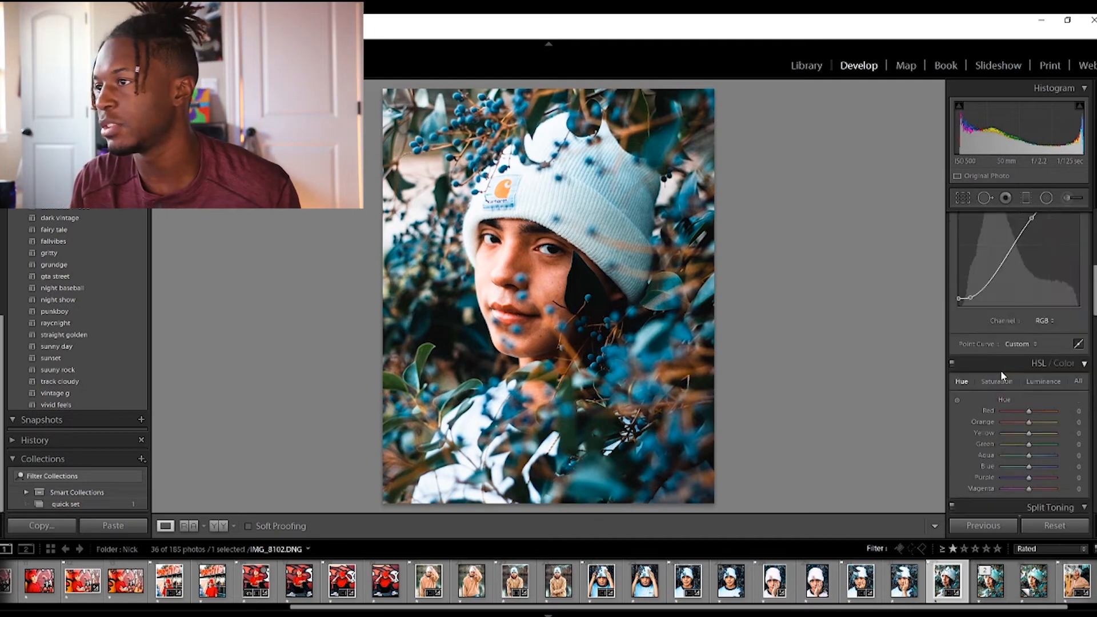
scroll(1005, 375, "up", 5)
left_click_drag(1035, 293, 1043, 292)
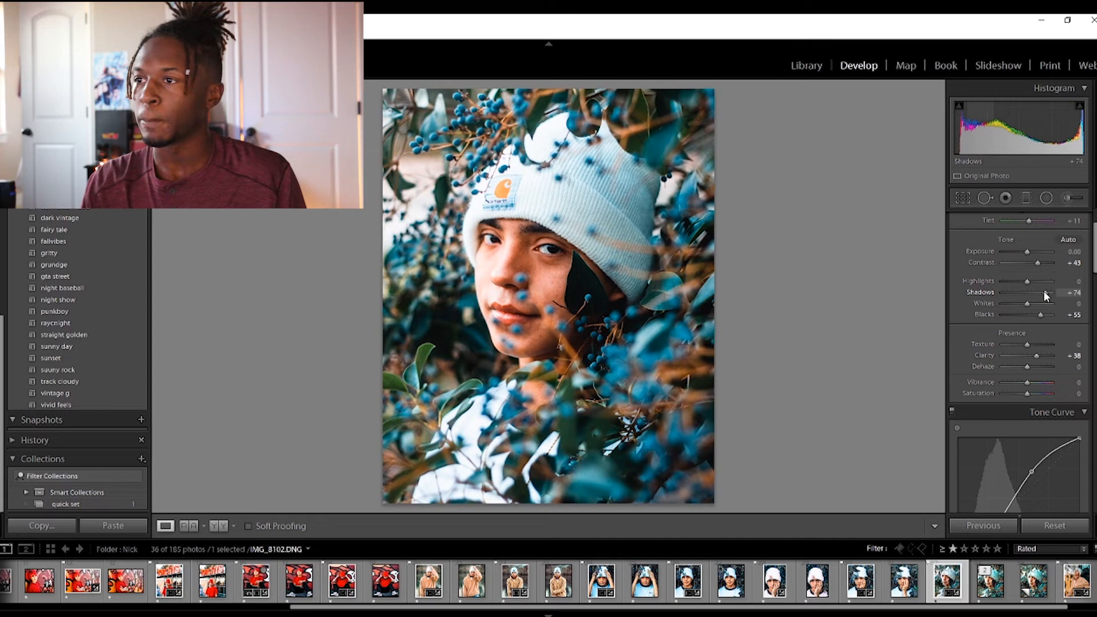